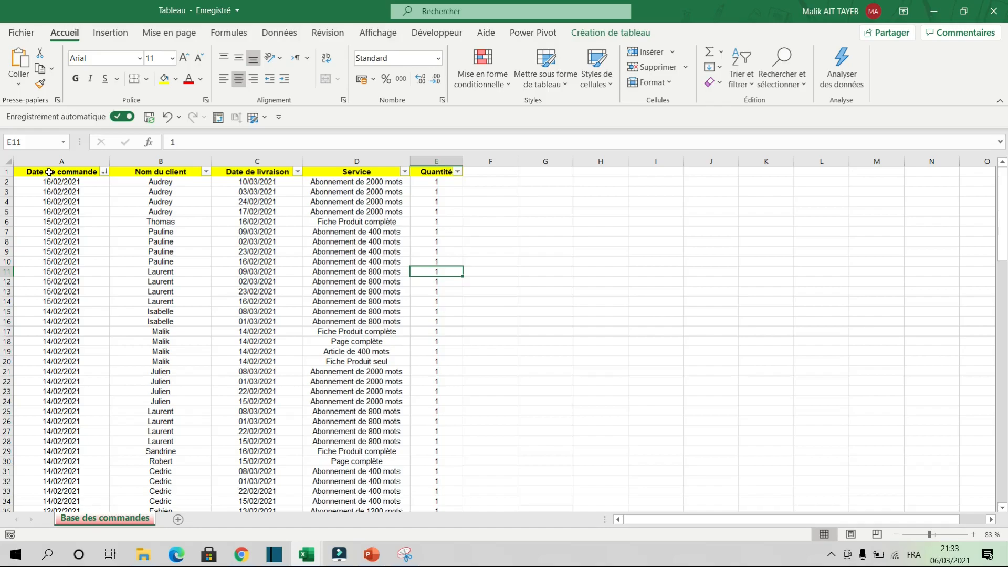
pyautogui.click(49, 172)
pyautogui.click(152, 172)
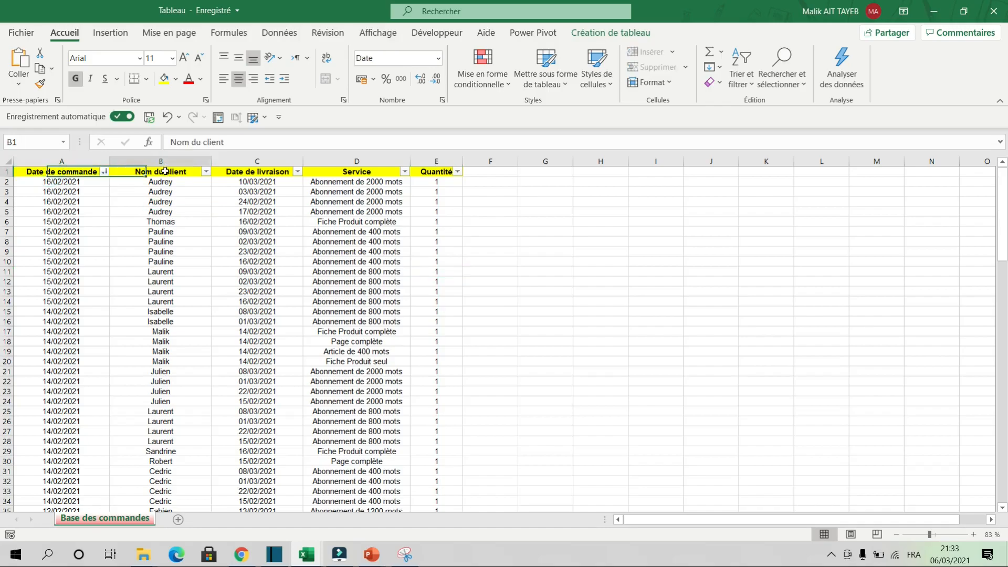
pyautogui.click(244, 175)
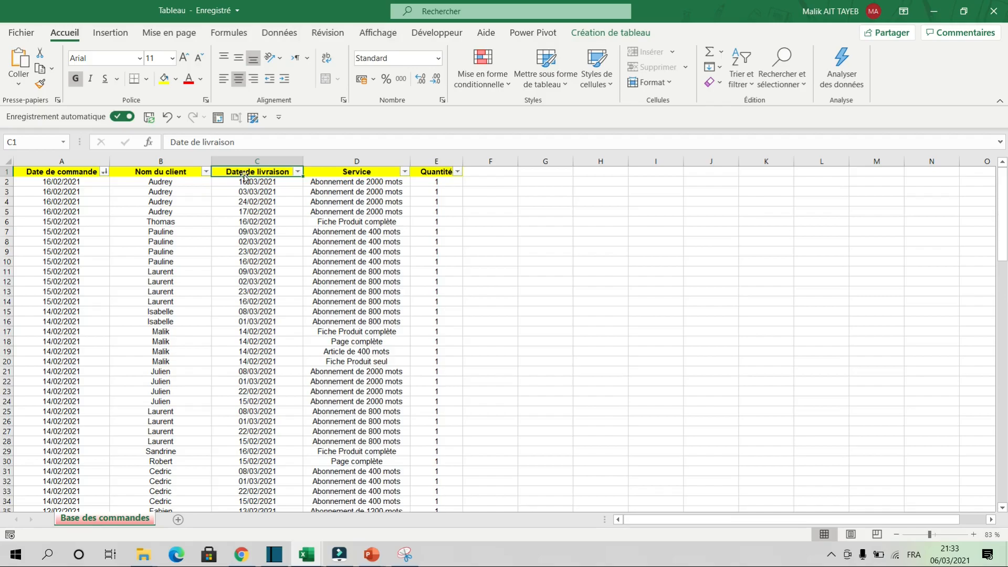
pyautogui.click(55, 172)
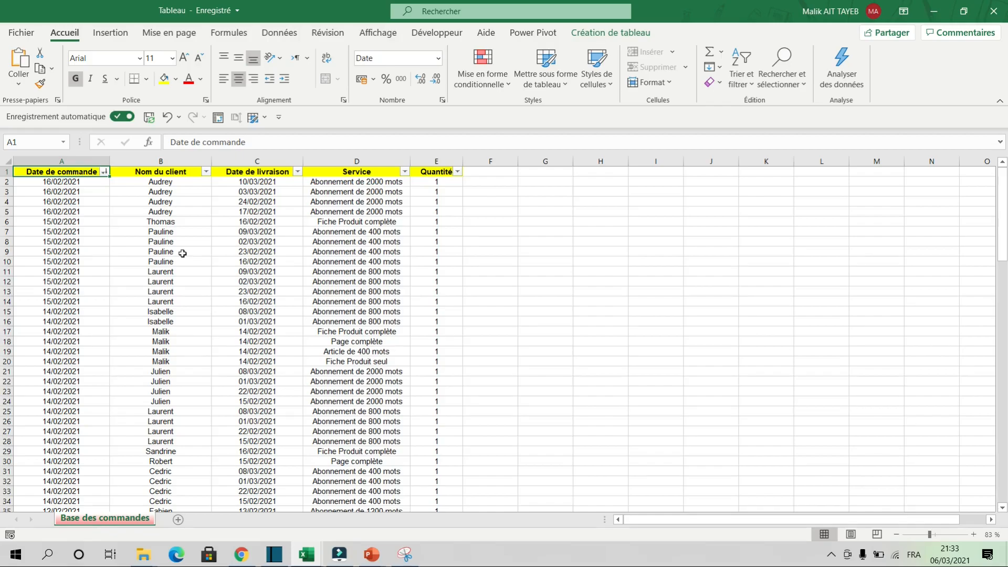
# Create a pivot table on a new sheet from the entire Base des commandes sheet.
pyautogui.click(6, 165)
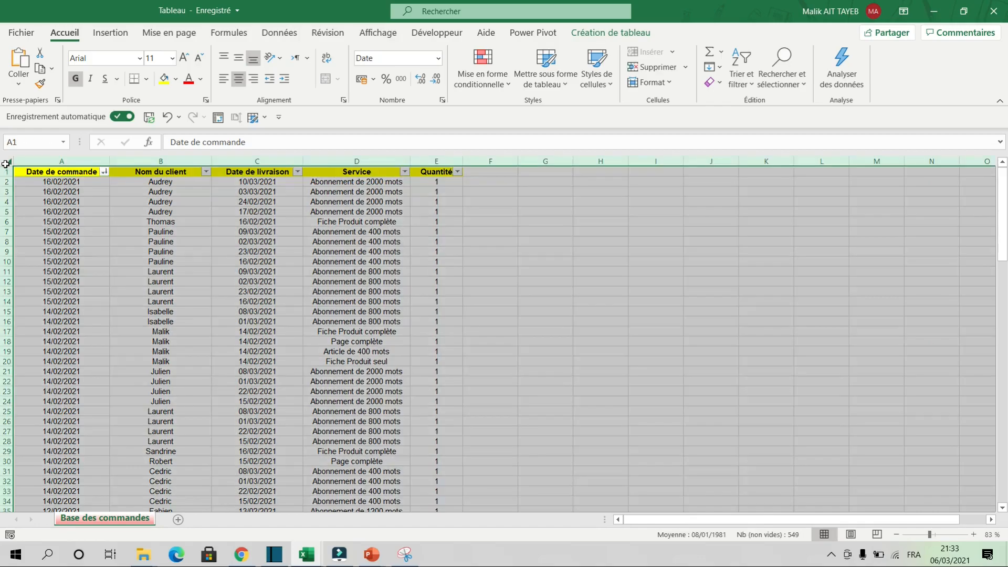
pyautogui.click(112, 33)
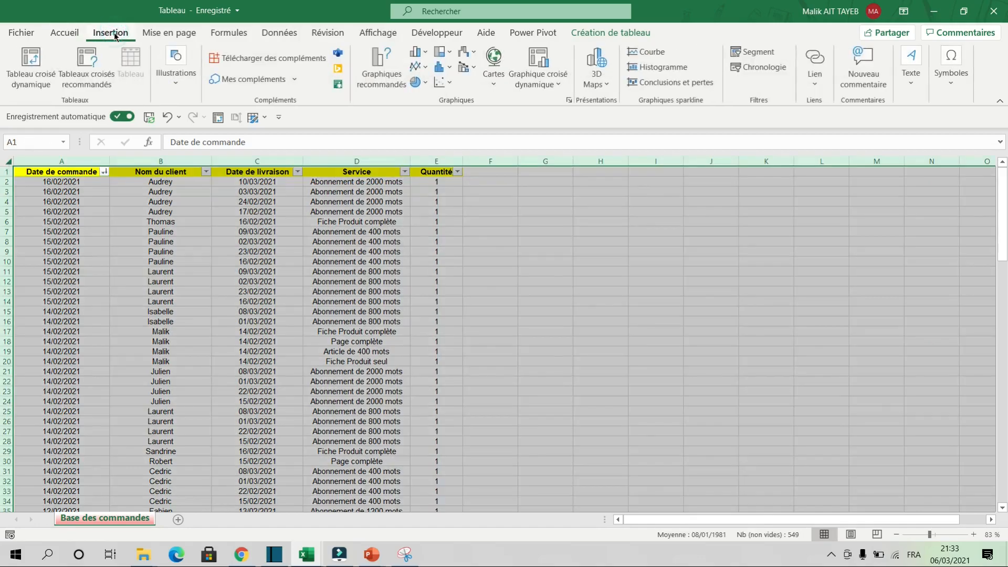
pyautogui.click(31, 66)
pyautogui.click(721, 234)
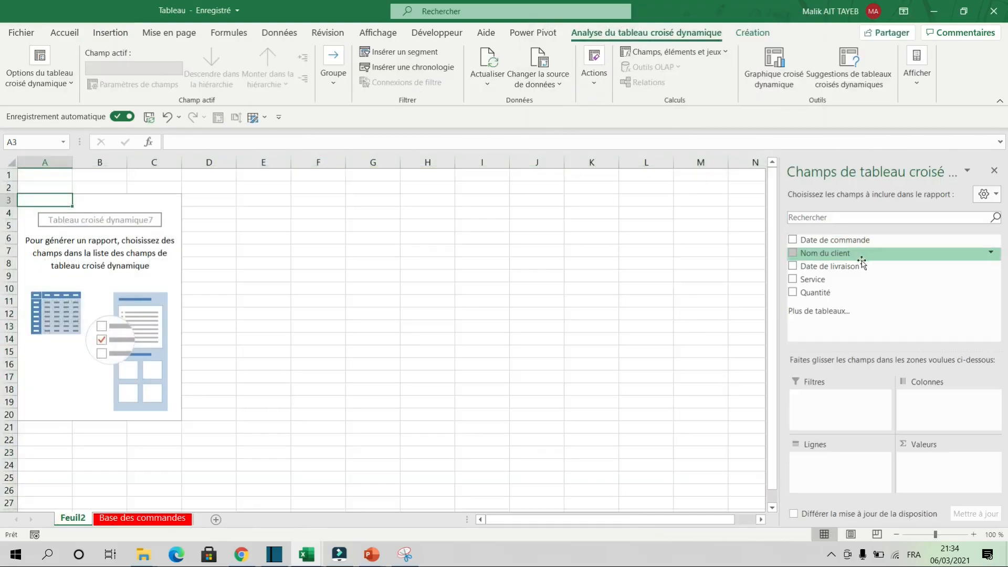
# Lay out the pivot table with Nom du client and Service as row fields and the count of Service as values.
pyautogui.moveTo(847, 253); pyautogui.dragTo(859, 484)
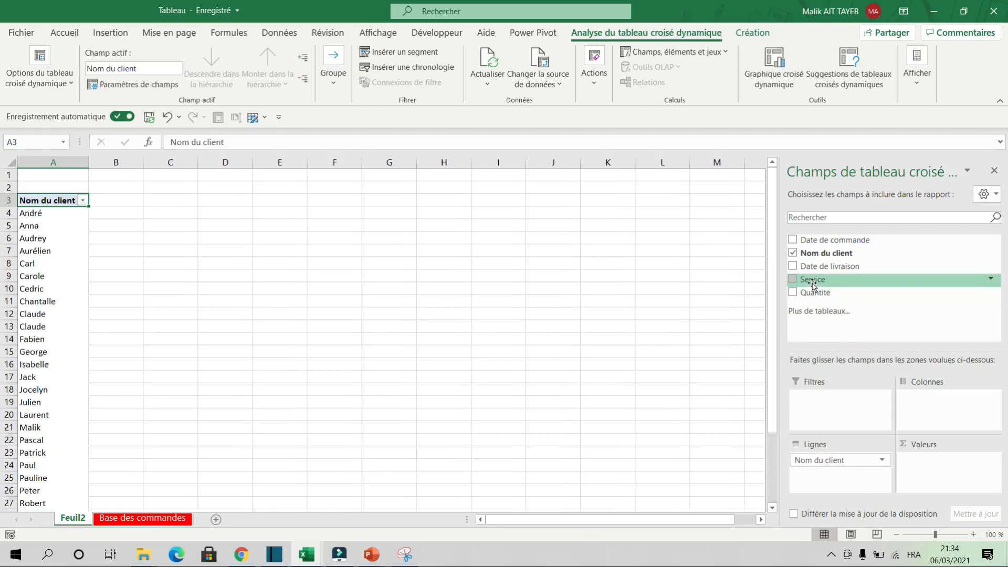
pyautogui.moveTo(814, 284); pyautogui.dragTo(913, 464)
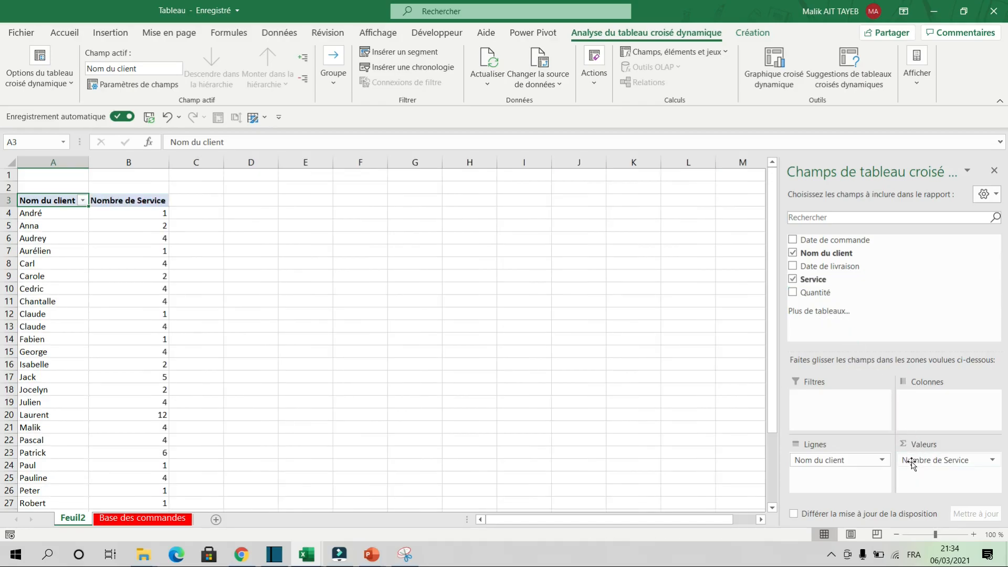
pyautogui.moveTo(813, 280); pyautogui.dragTo(844, 479)
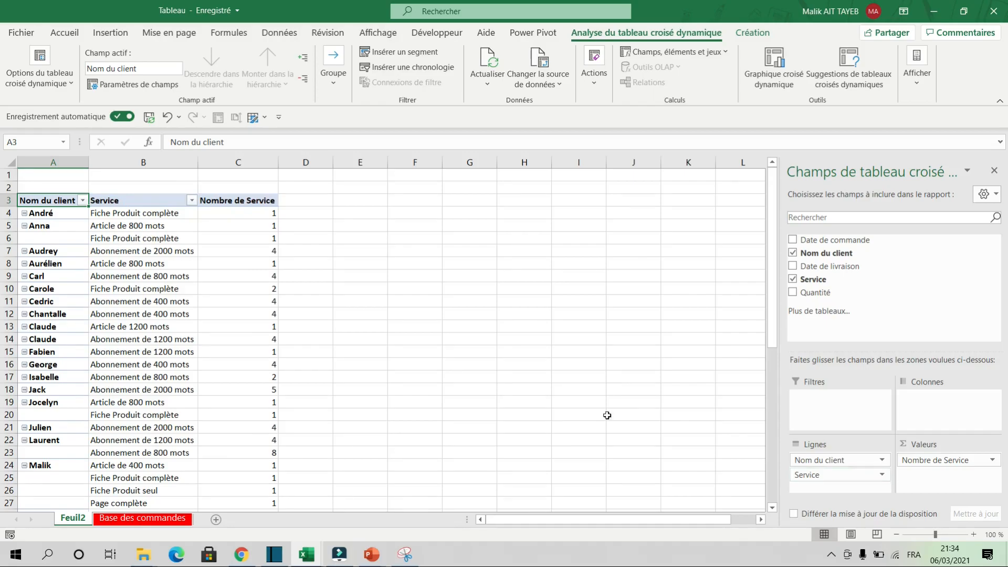
pyautogui.moveTo(49, 201); pyautogui.dragTo(231, 191)
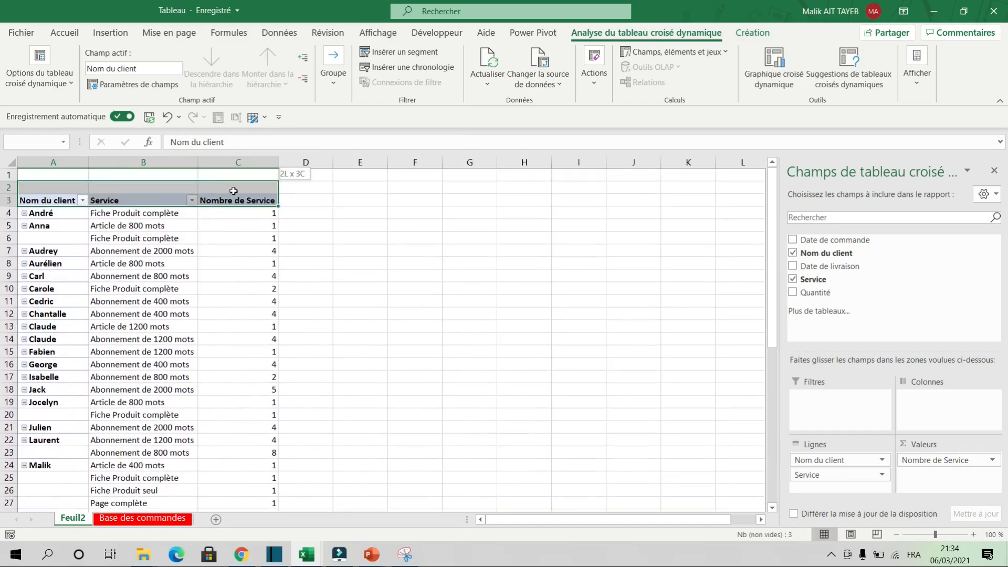
pyautogui.click(326, 252)
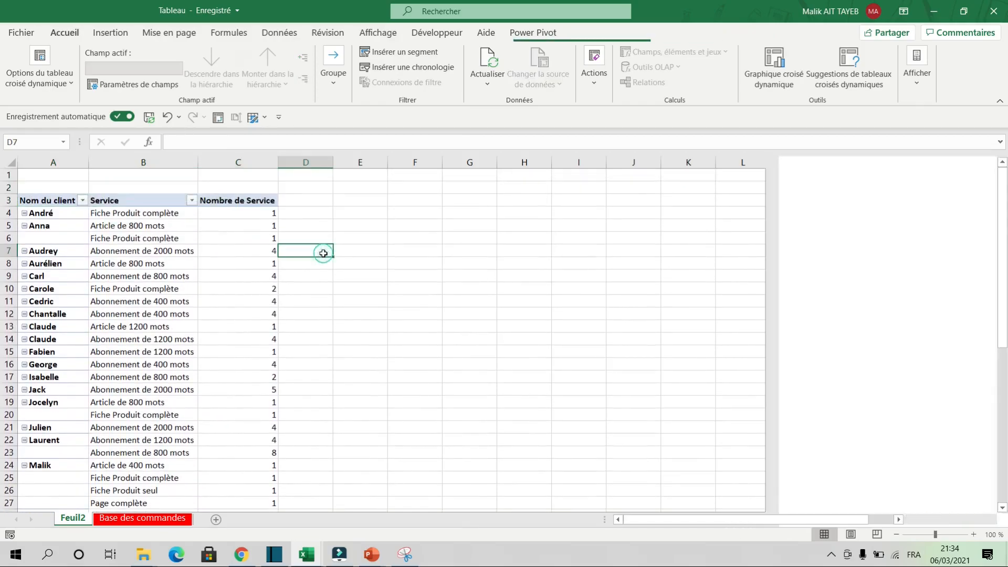
pyautogui.rightClick(145, 204)
pyautogui.press('Escape')
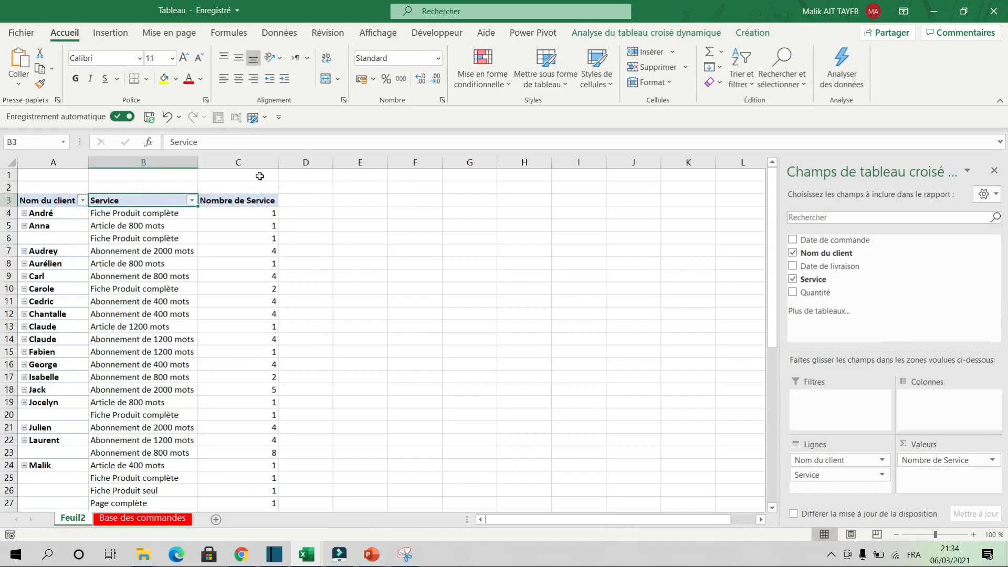
# Hide the pivot field list and insert timelines for Date de commande and Date de livraison.
pyautogui.click(57, 202)
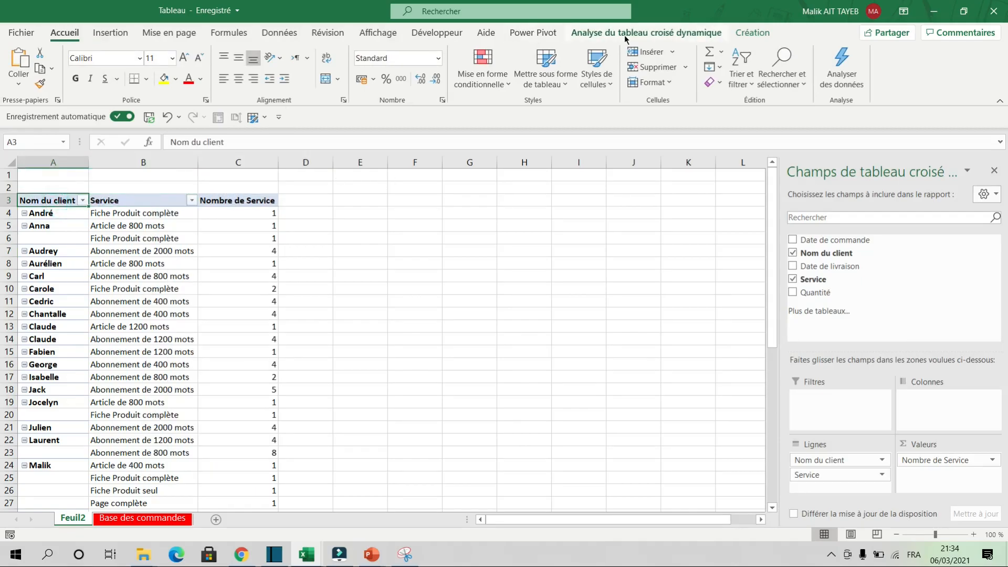
pyautogui.click(110, 35)
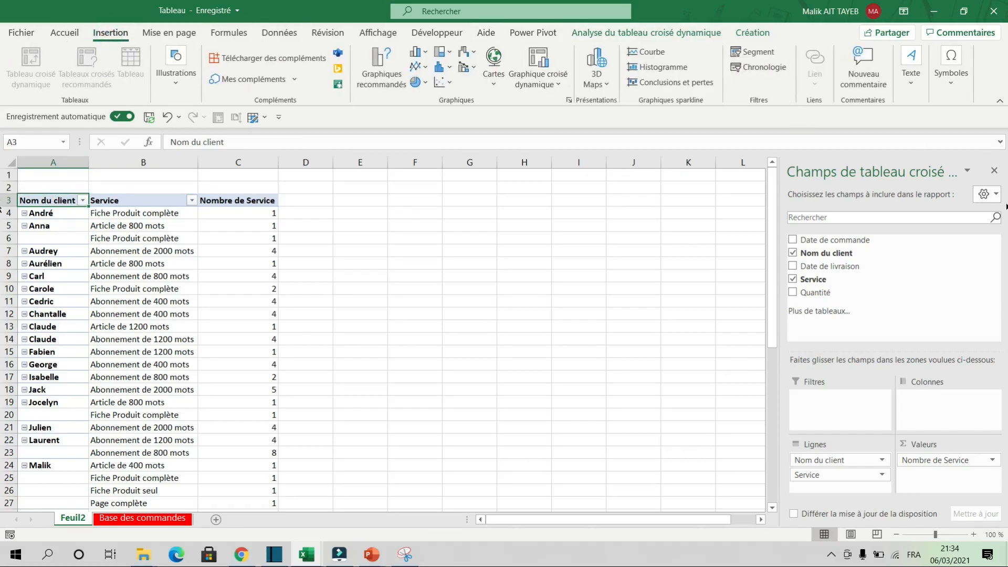
pyautogui.click(994, 170)
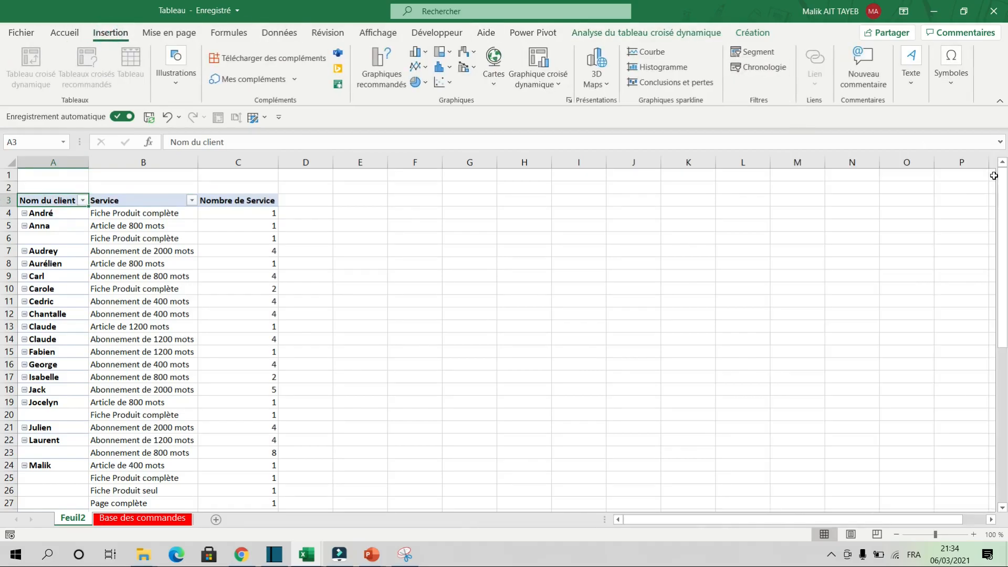
pyautogui.click(769, 69)
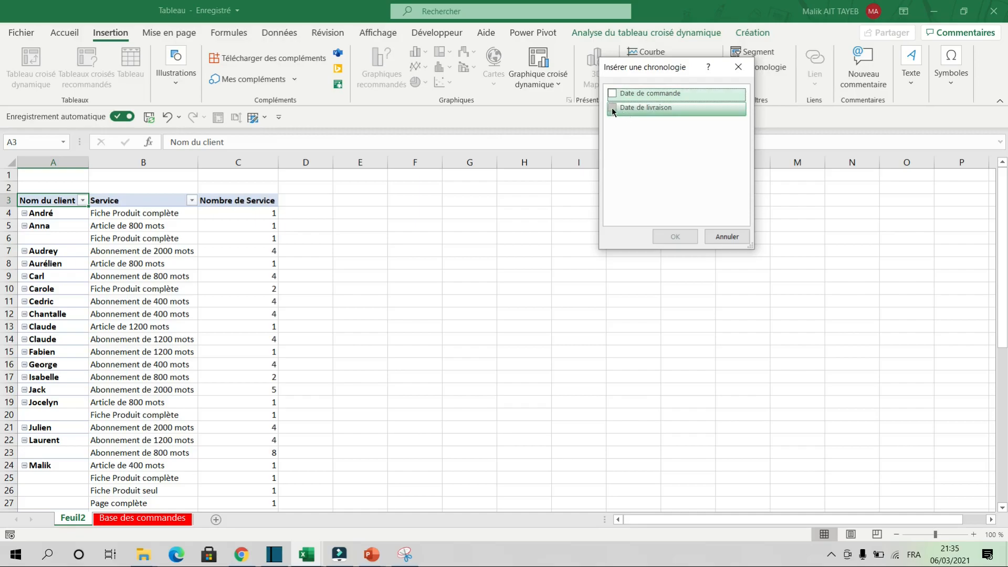
pyautogui.click(613, 94)
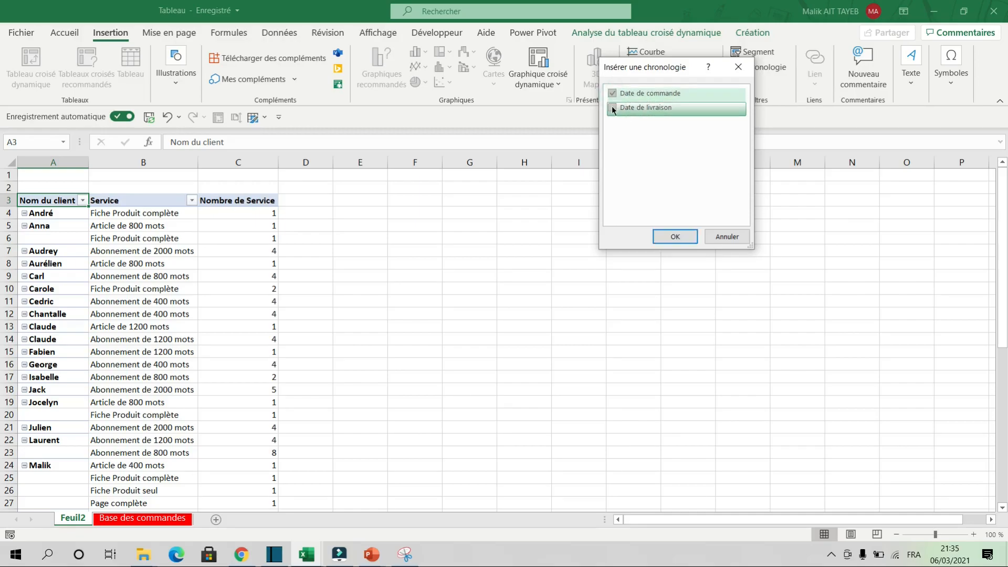
pyautogui.click(613, 108)
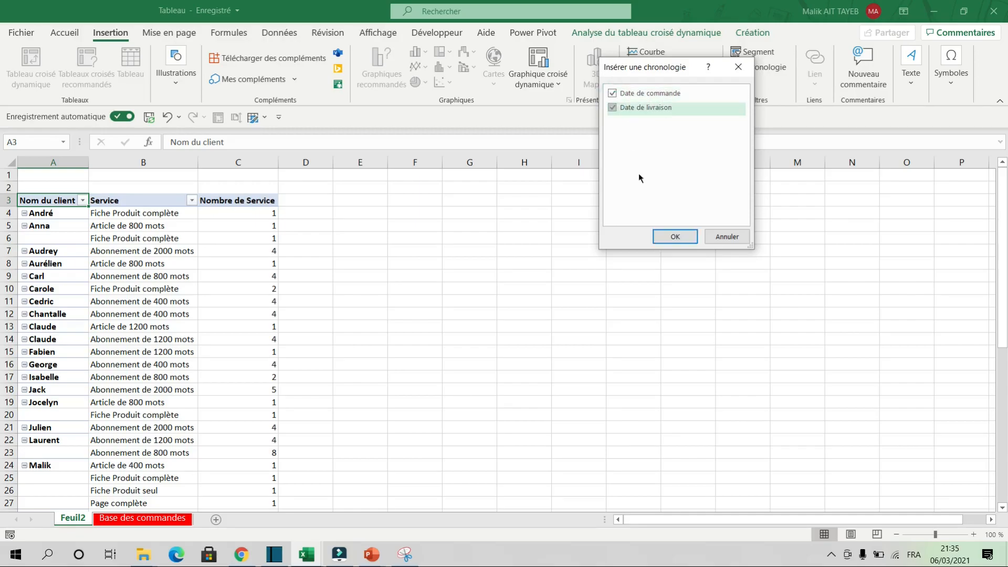
pyautogui.click(672, 237)
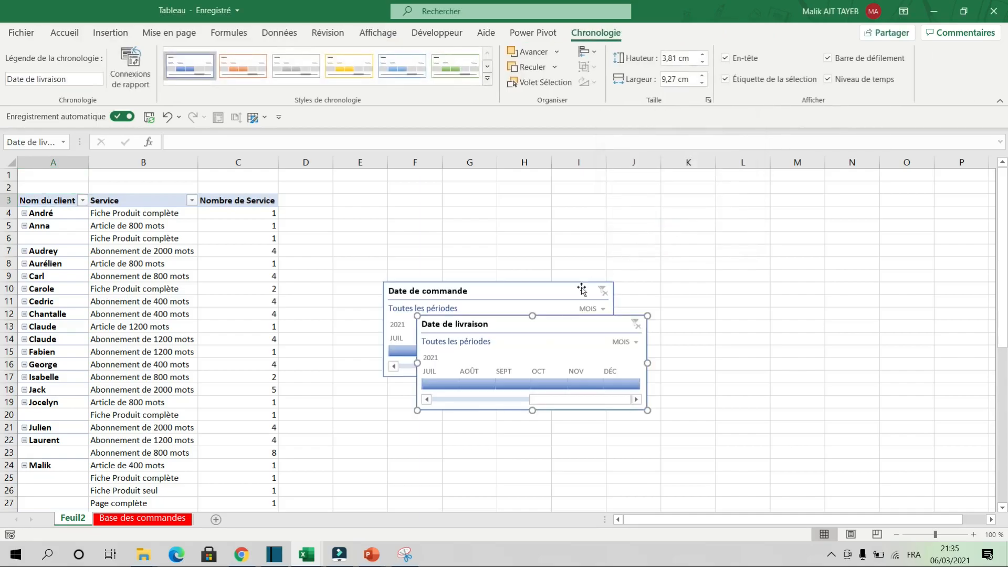
pyautogui.click(717, 199)
pyautogui.moveTo(601, 317); pyautogui.dragTo(794, 204)
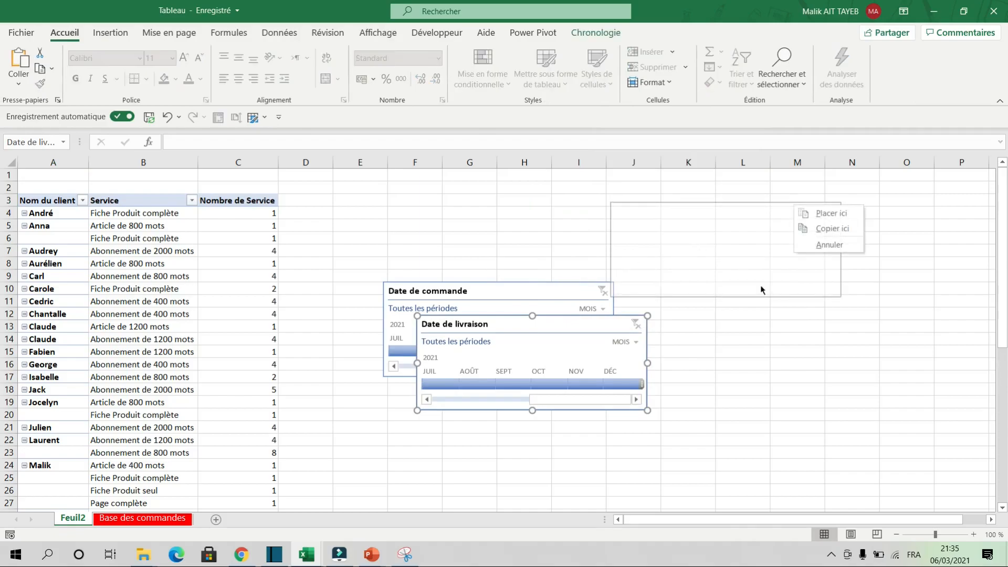
pyautogui.click(771, 324)
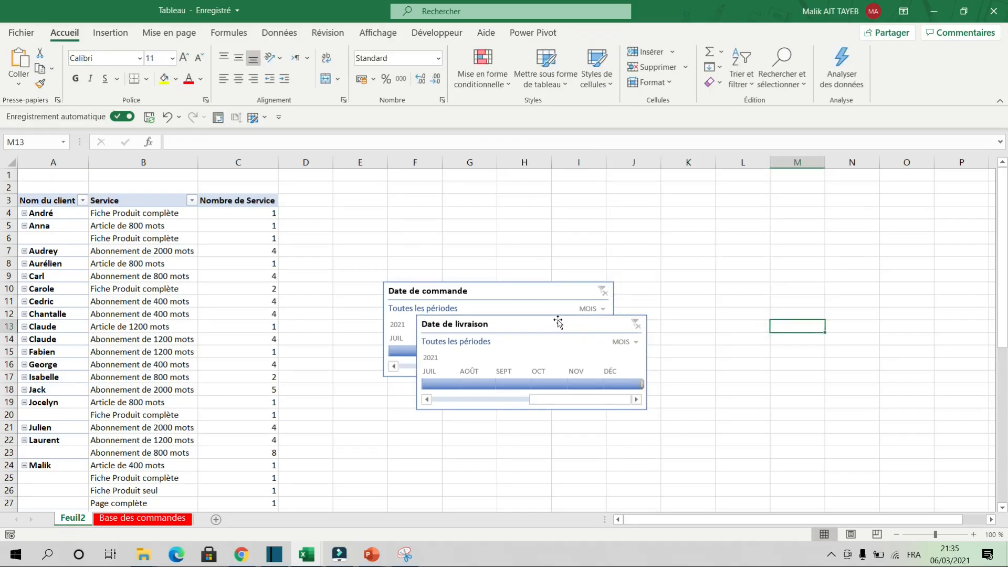
# Place the Date de commande and Date de livraison timelines side by side, beside the upper rows of the pivot table.
pyautogui.moveTo(559, 319); pyautogui.dragTo(824, 215)
pyautogui.moveTo(522, 285); pyautogui.dragTo(457, 197)
pyautogui.click(692, 354)
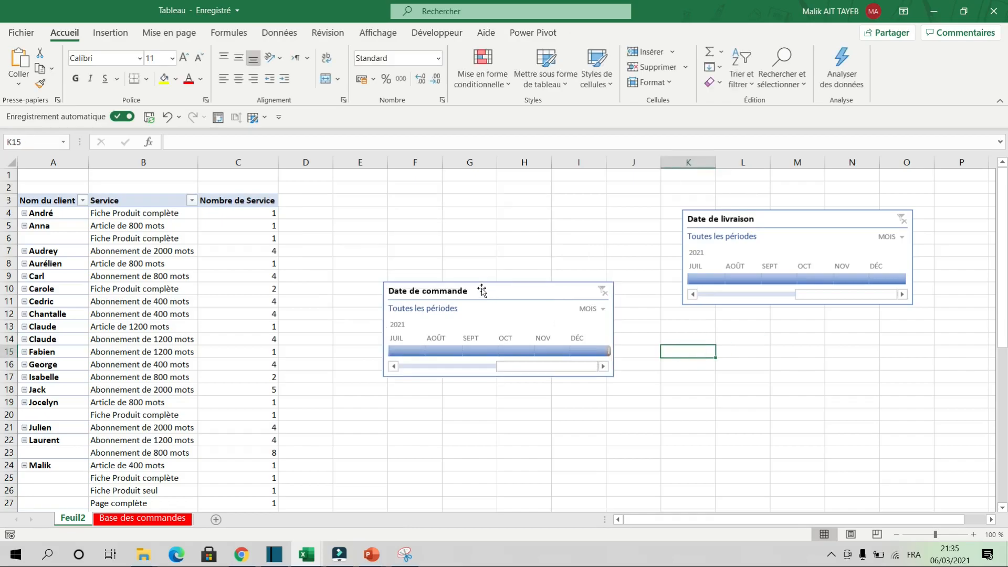
pyautogui.moveTo(482, 282); pyautogui.dragTo(409, 193)
pyautogui.moveTo(710, 219); pyautogui.dragTo(597, 200)
# Apply the dark blue timeline style to the Date de commande timeline.
pyautogui.click(437, 202)
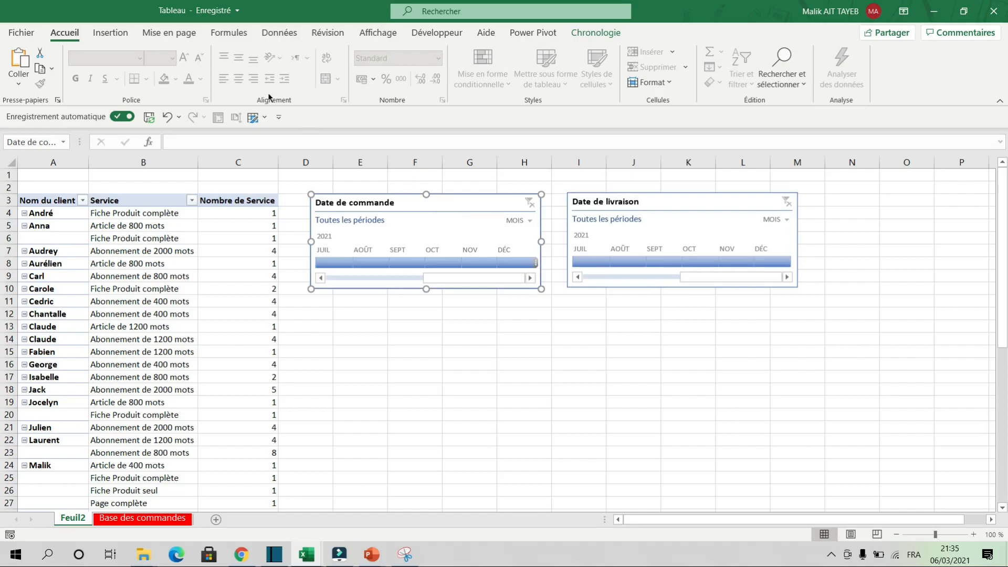
pyautogui.click(595, 35)
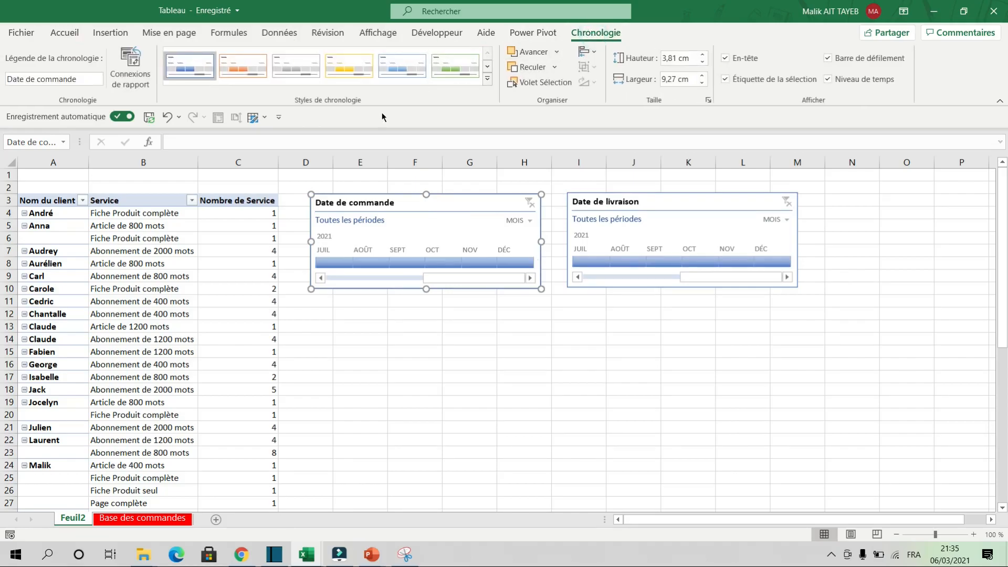
pyautogui.click(488, 82)
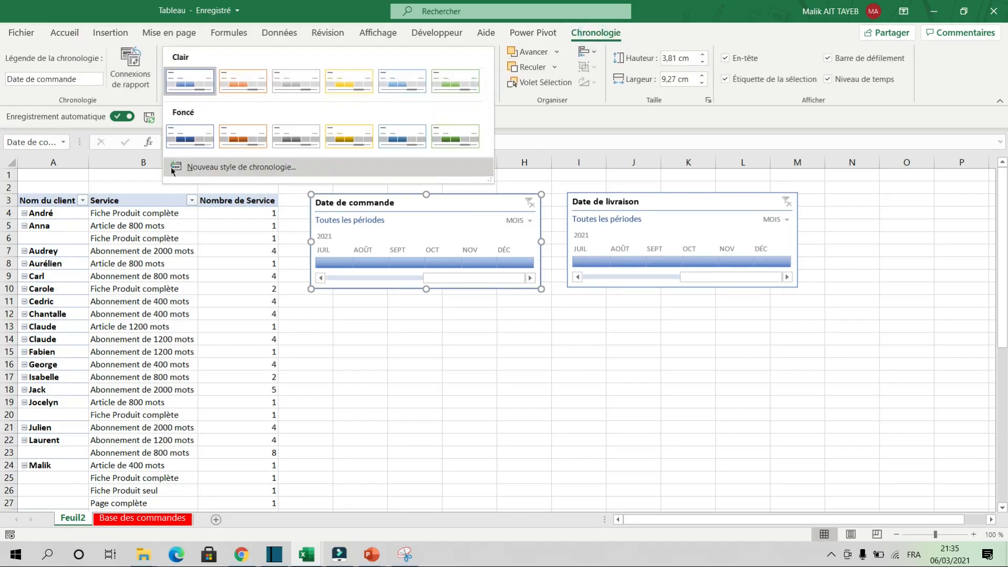
pyautogui.click(188, 141)
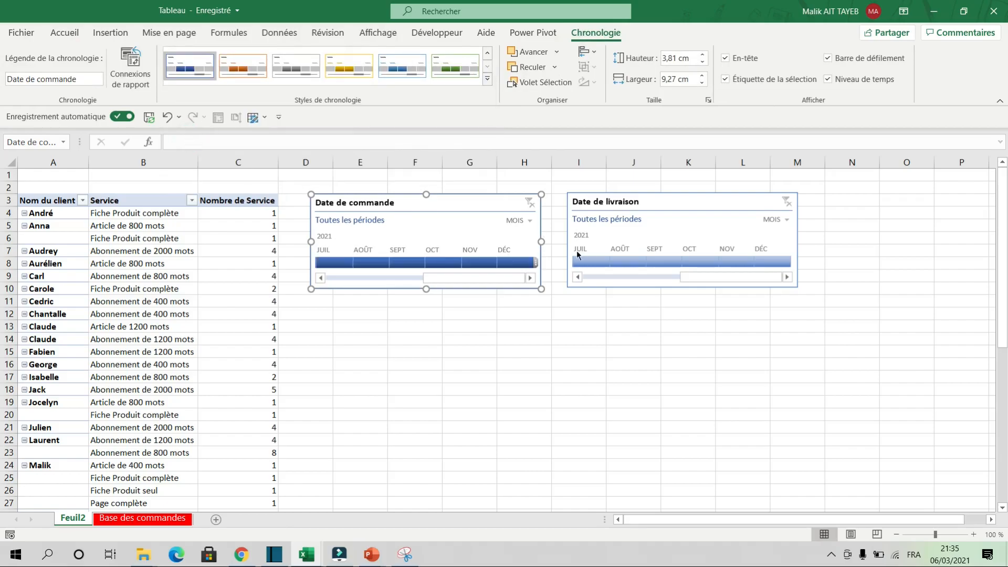
# Apply the dark green timeline style to the Date de livraison timeline.
pyautogui.click(616, 200)
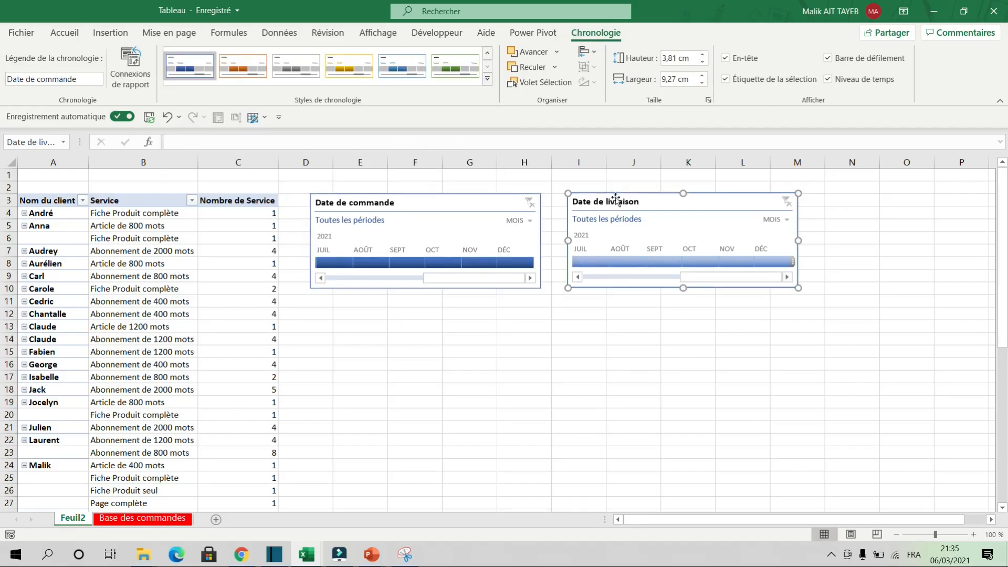
pyautogui.click(488, 80)
pyautogui.click(455, 136)
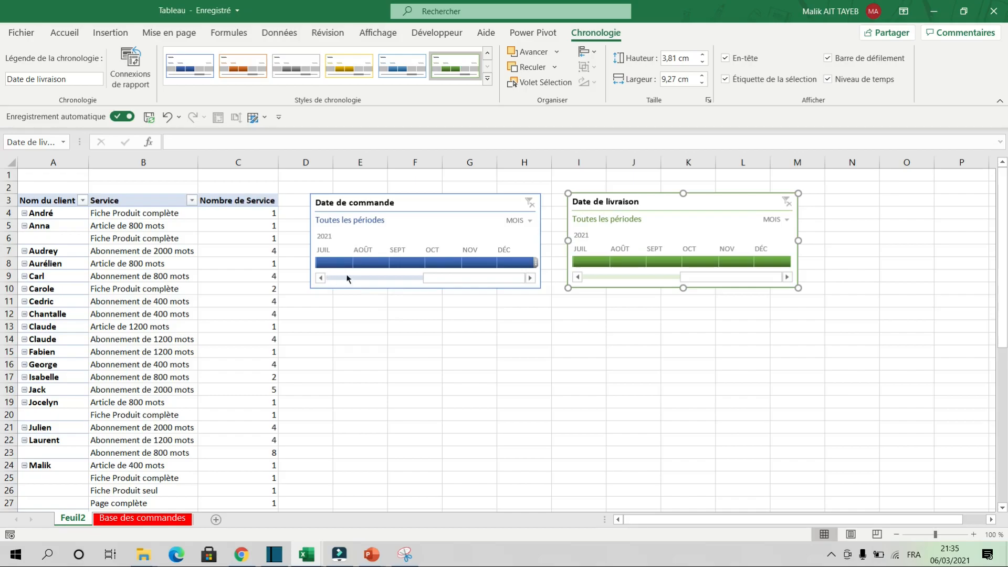
# Filter the pivot table to orders placed in February 2021 with the Date de commande timeline.
pyautogui.click(416, 278)
pyautogui.moveTo(319, 276); pyautogui.dragTo(320, 276)
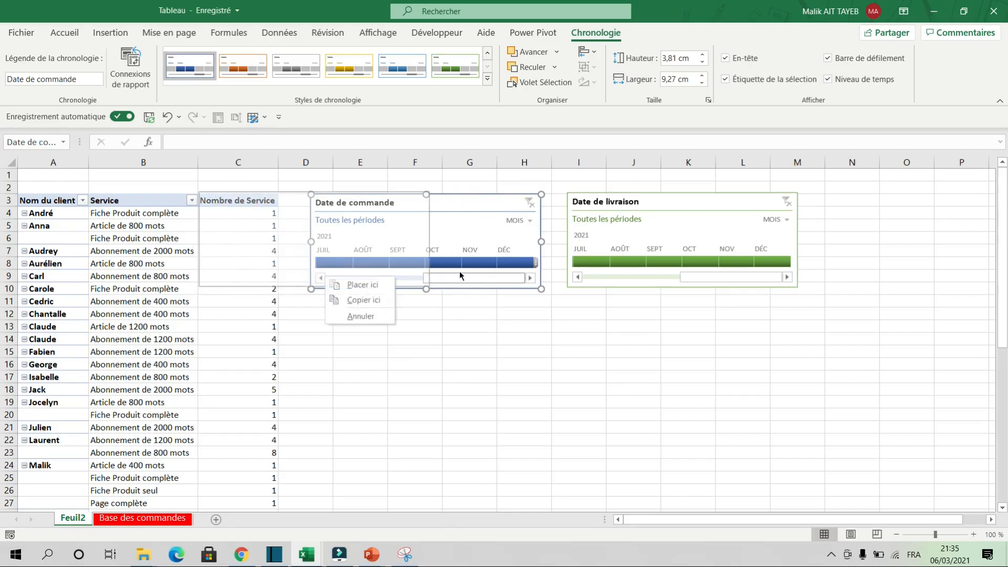
pyautogui.click(459, 271)
pyautogui.moveTo(451, 280); pyautogui.dragTo(318, 286)
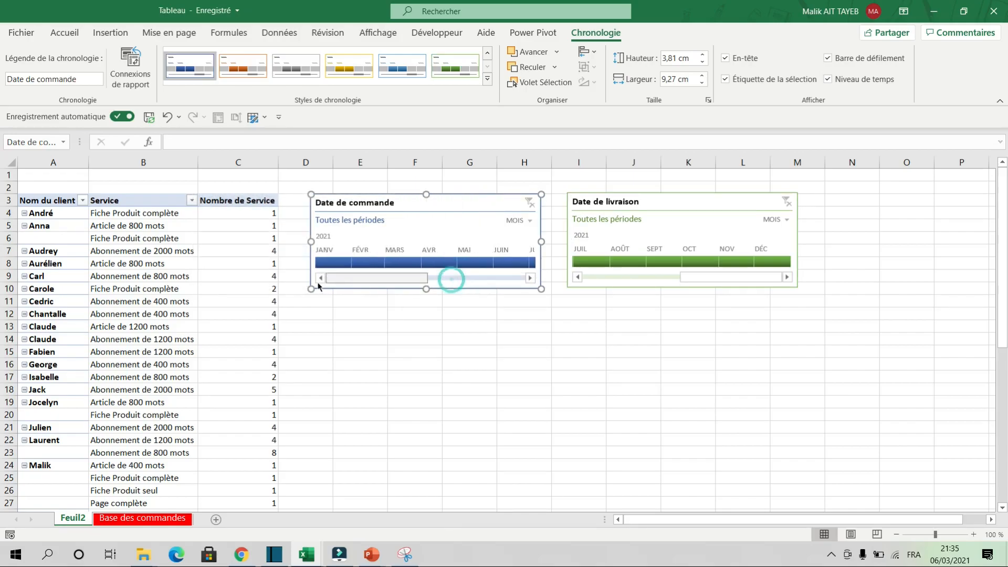
pyautogui.click(361, 262)
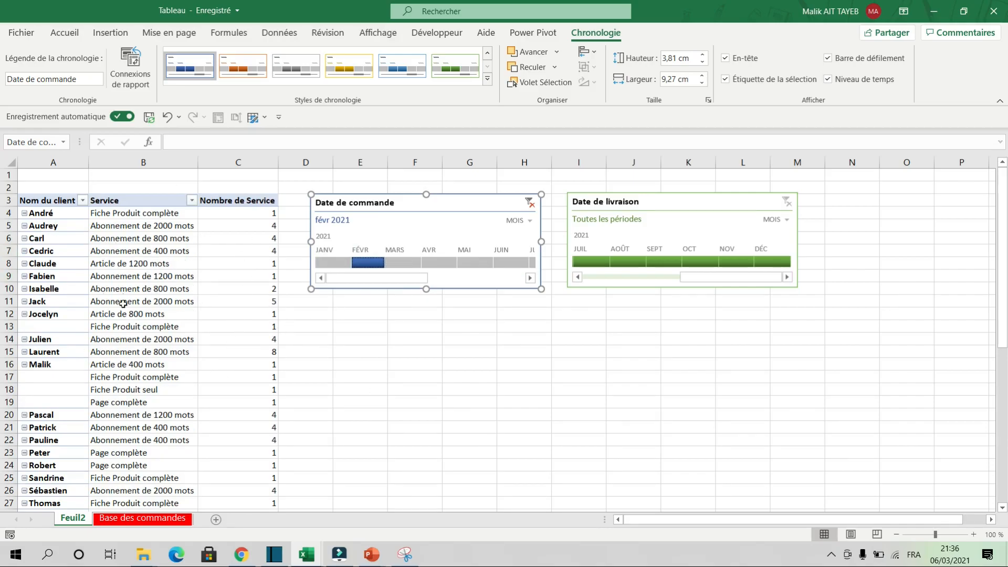
# Try March and April 2021 on the Date de commande timeline, and return its filter to February 2021.
pyautogui.click(418, 261)
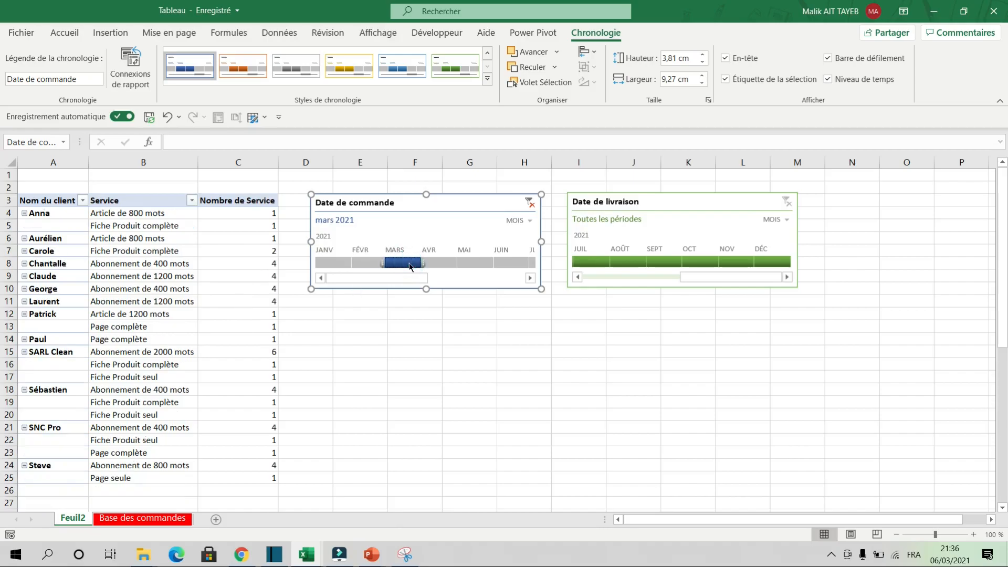
pyautogui.click(455, 261)
pyautogui.click(338, 261)
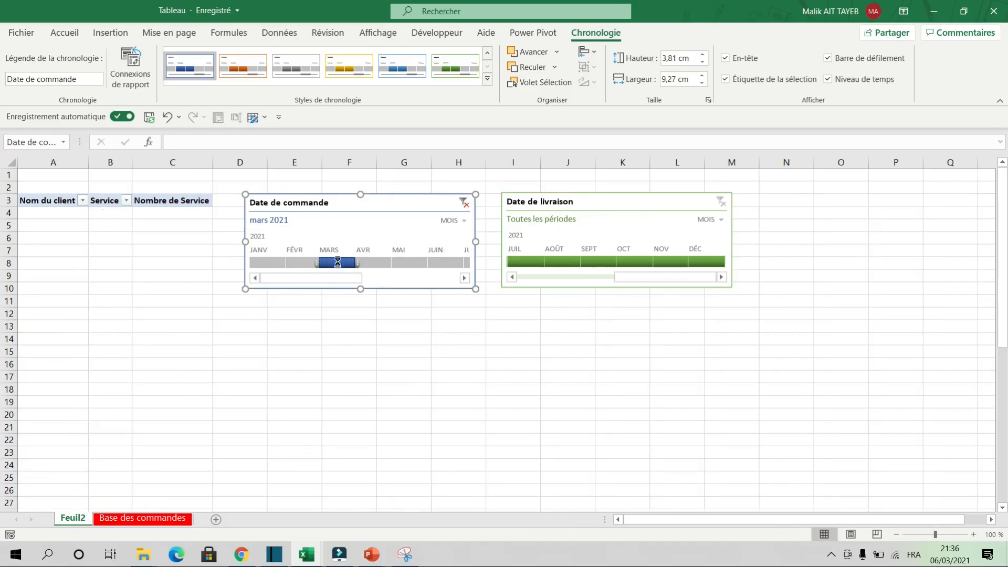
pyautogui.rightClick(369, 264)
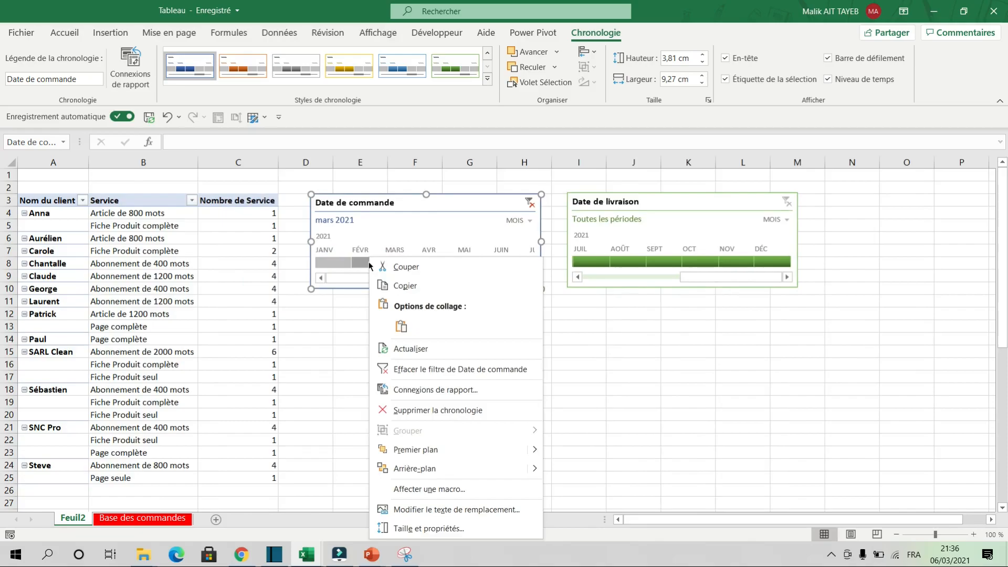
pyautogui.press('Escape')
pyautogui.click(363, 263)
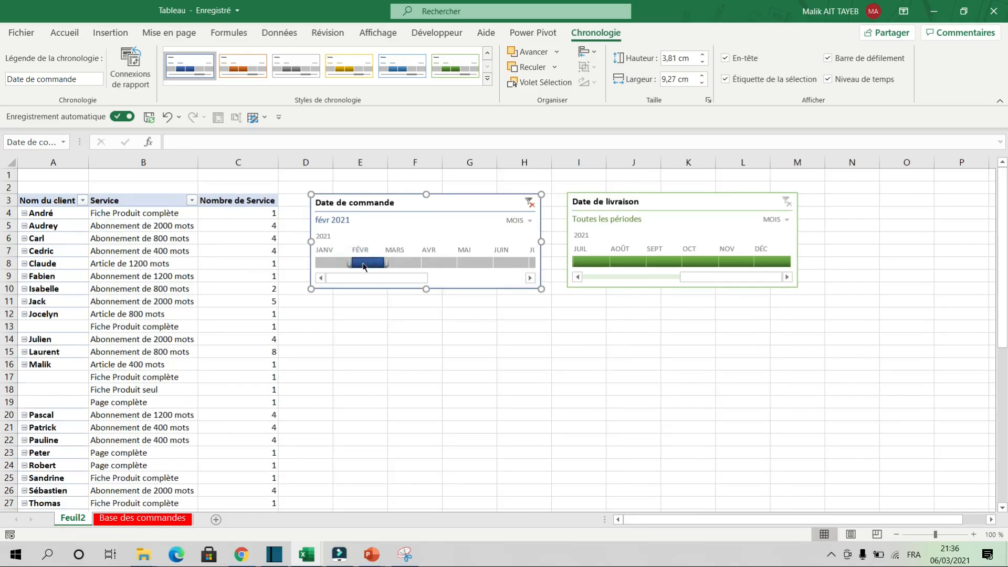
# Clear the Date de commande timeline filter, and filter the pivot table to March 2021 deliveries with the Date de livraison timeline.
pyautogui.click(529, 203)
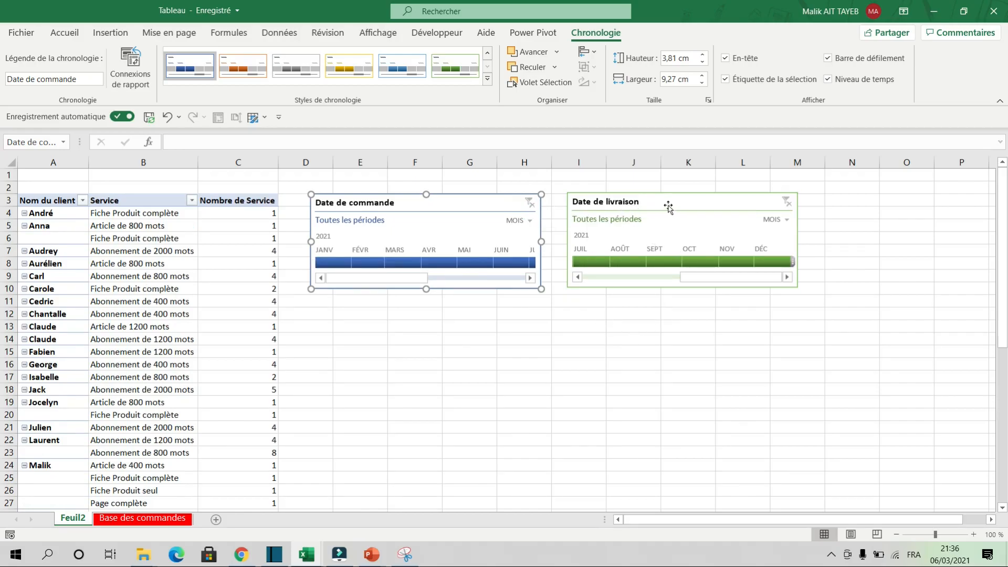
pyautogui.moveTo(700, 274); pyautogui.dragTo(577, 285)
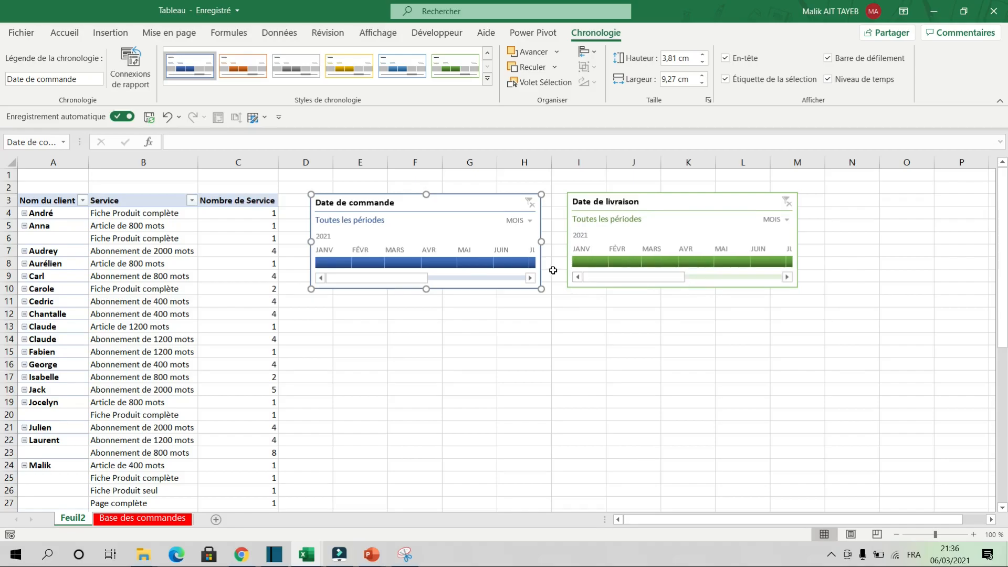
pyautogui.click(661, 262)
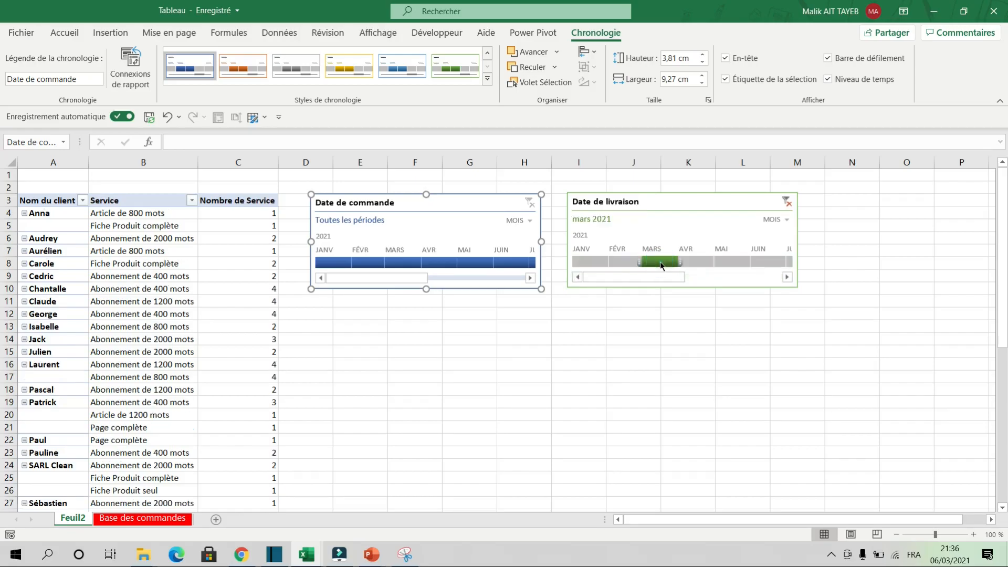
# Try April and February 2021 on the Date de livraison timeline, and clear its filter to show all periods.
pyautogui.moveTo(660, 264); pyautogui.dragTo(691, 264)
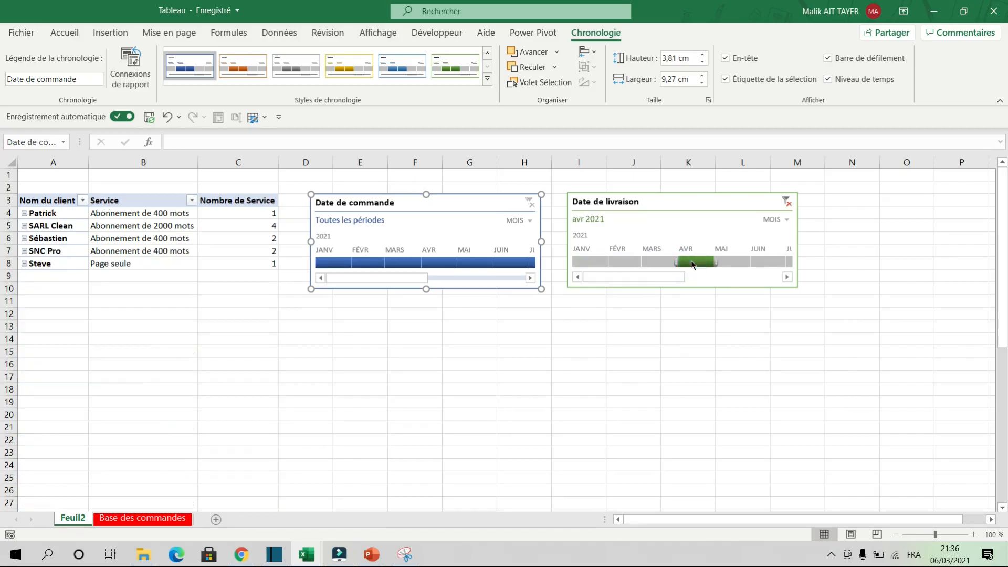
pyautogui.click(613, 262)
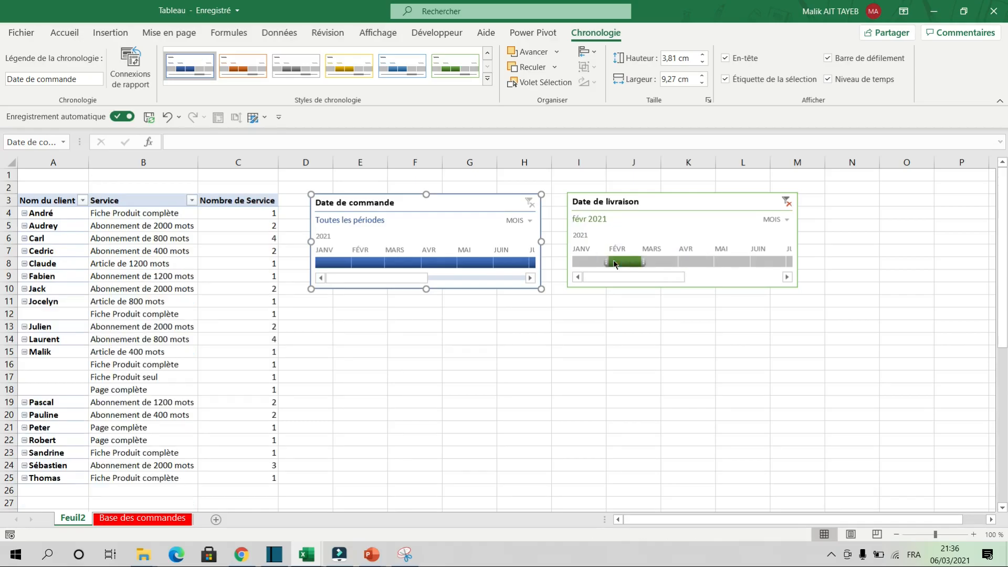
pyautogui.click(787, 203)
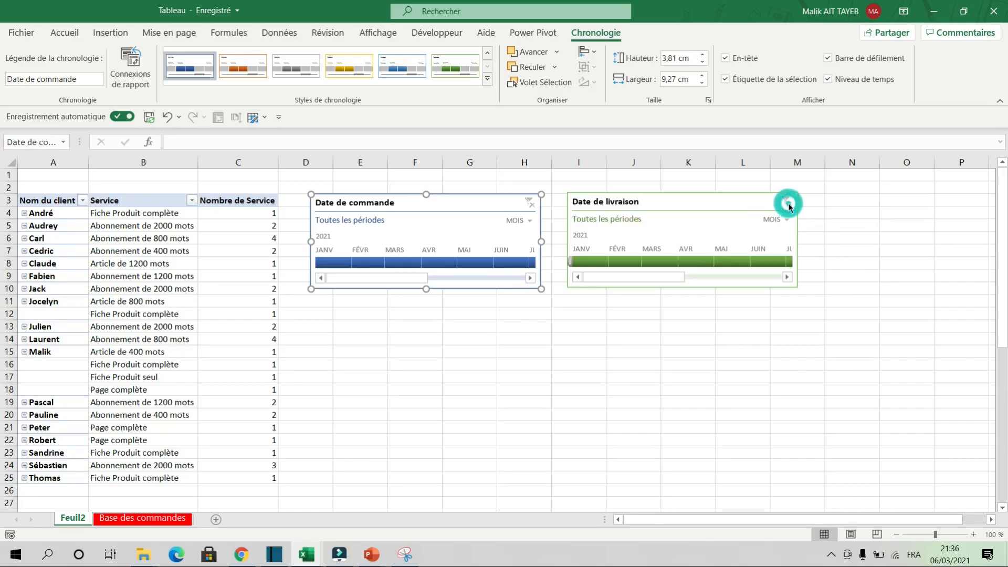